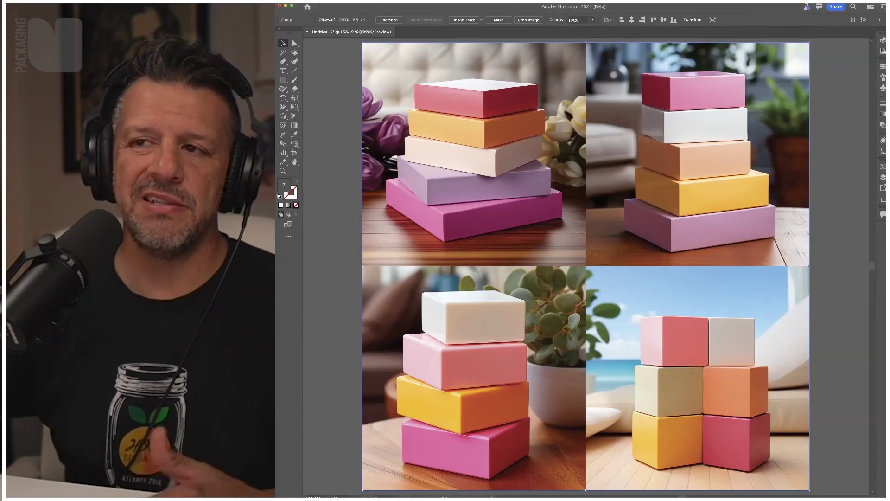
Step: Paste the yellow UNBOXD logo and make it a mockup on the white box in the upper-right photo
key(super+v)
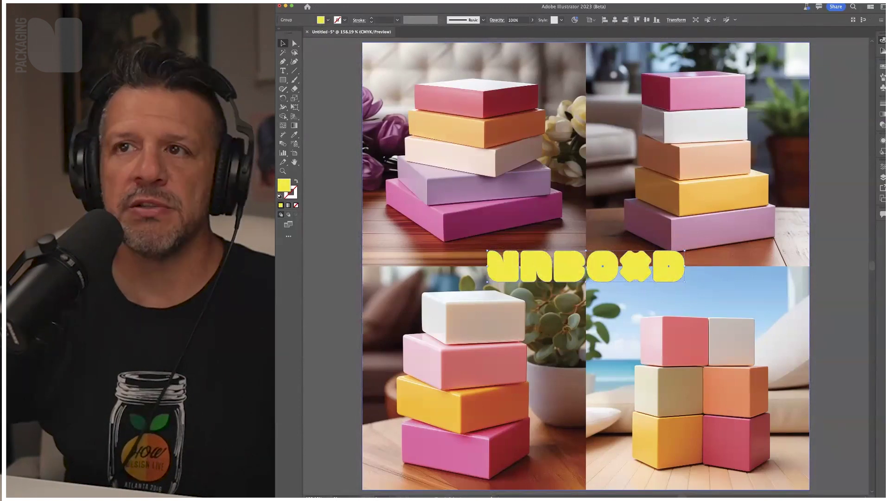
key(super+a)
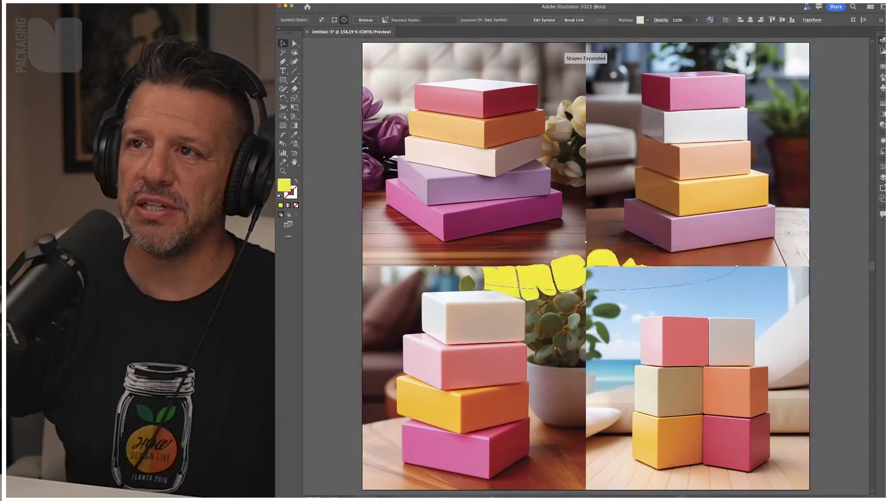
drag(570, 274, 693, 124)
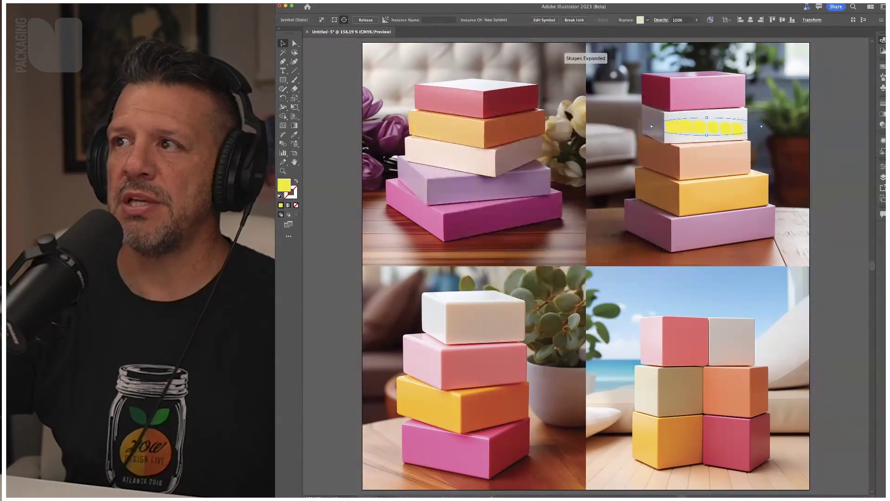
key(super+shift+a)
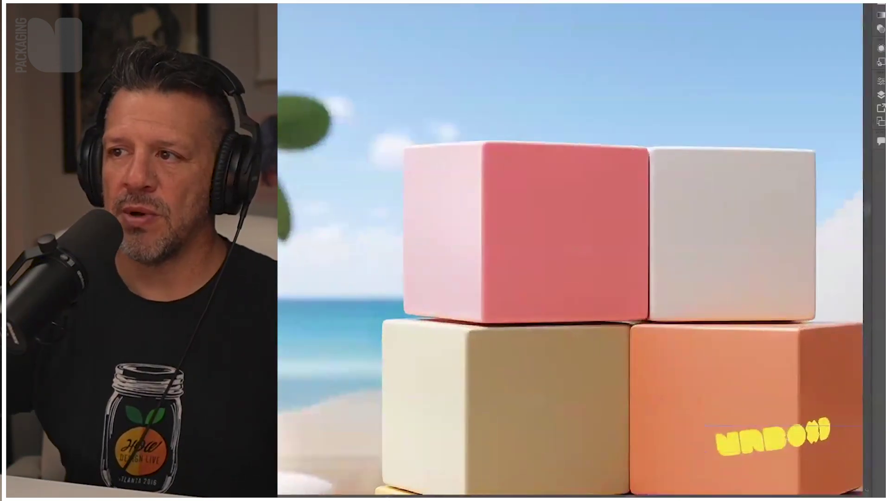
Step: Paste another UNBOXD logo over the beach photo, scaled down to about one box's width with a green fill
scroll(569, 250, down, 4)
scroll(570, 250, right, 4)
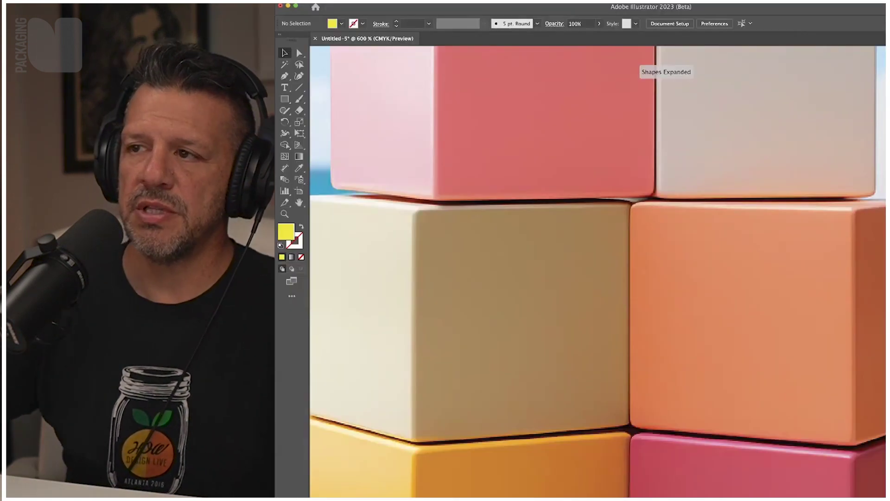
key(super+minus)
key(super+minus)
key(super+minus)
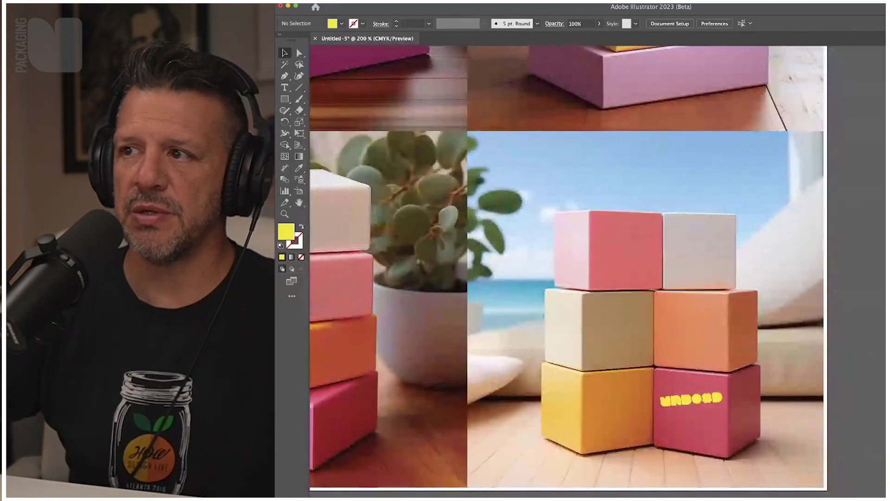
key(super+v)
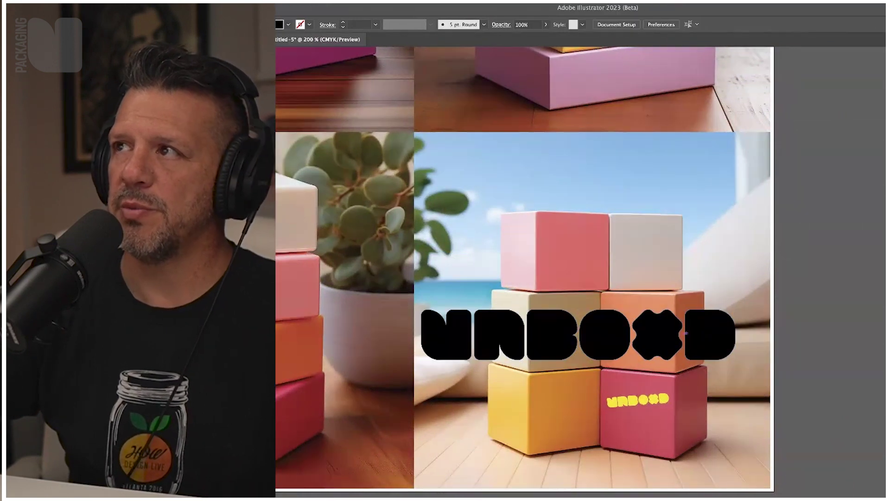
click(765, 329)
drag(735, 334, 534, 335)
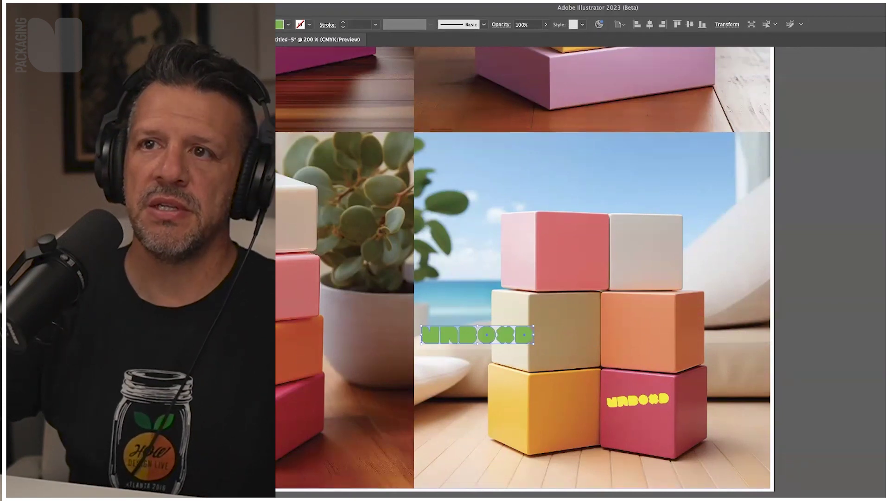
Step: Make a mockup from the green UNBOXD logo and the box photos
click(638, 399)
key(super+shift+a)
click(638, 400)
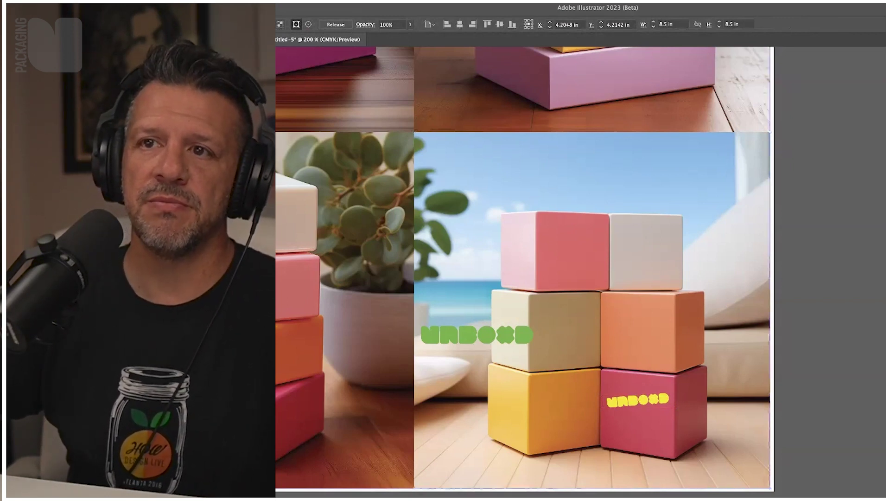
shift+click(477, 335)
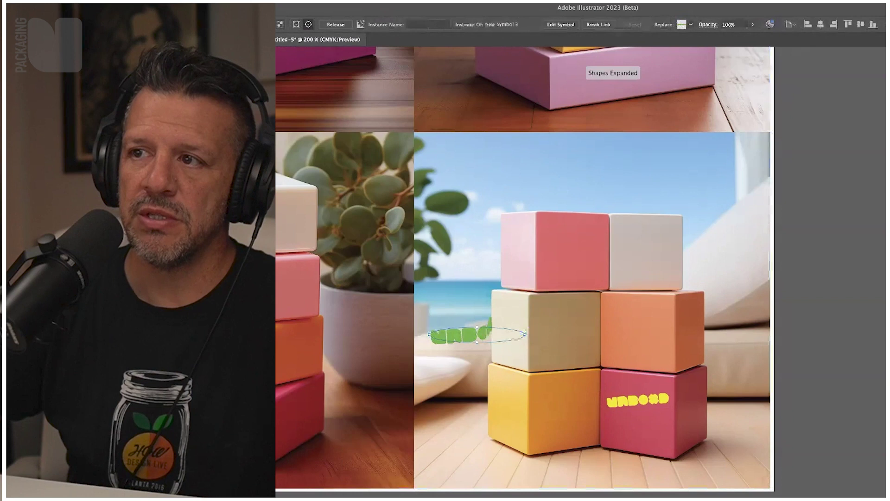
Step: Move the green UNBOXD mockup across the beach photo's boxes and onto the boxes of the lower-left photo
drag(477, 335, 571, 347)
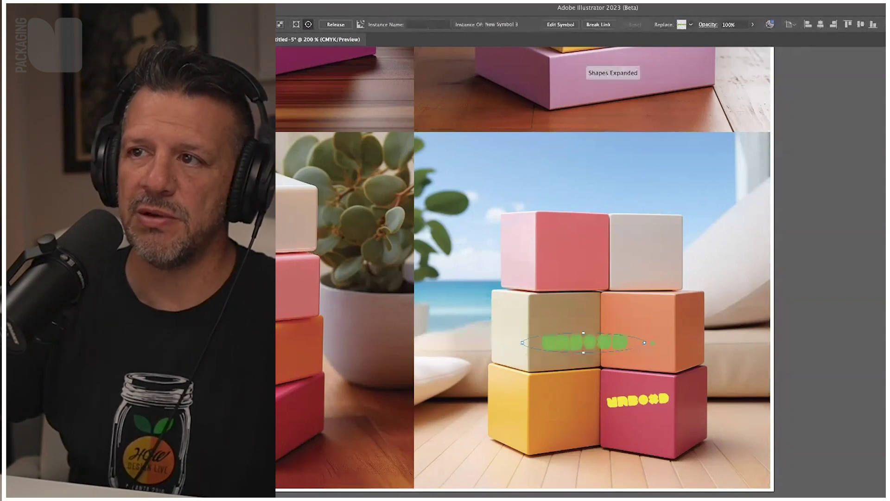
drag(647, 347, 643, 252)
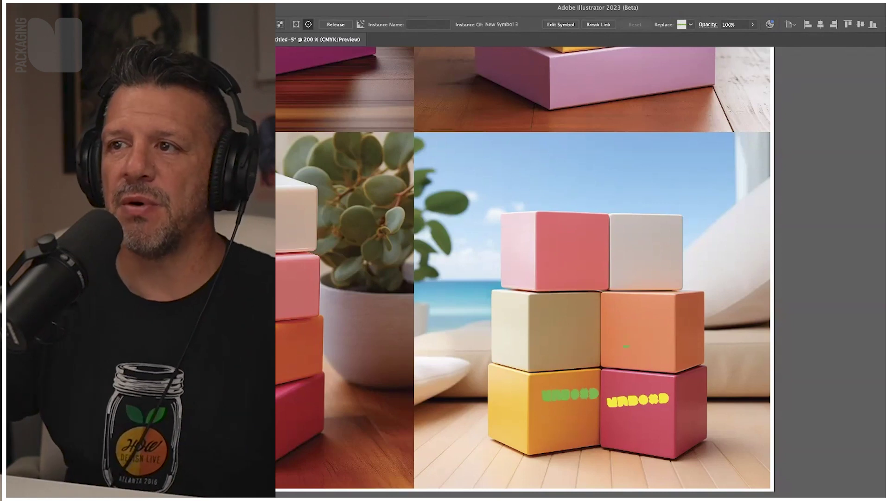
drag(567, 401, 520, 408)
scroll(579, 269, left, 3)
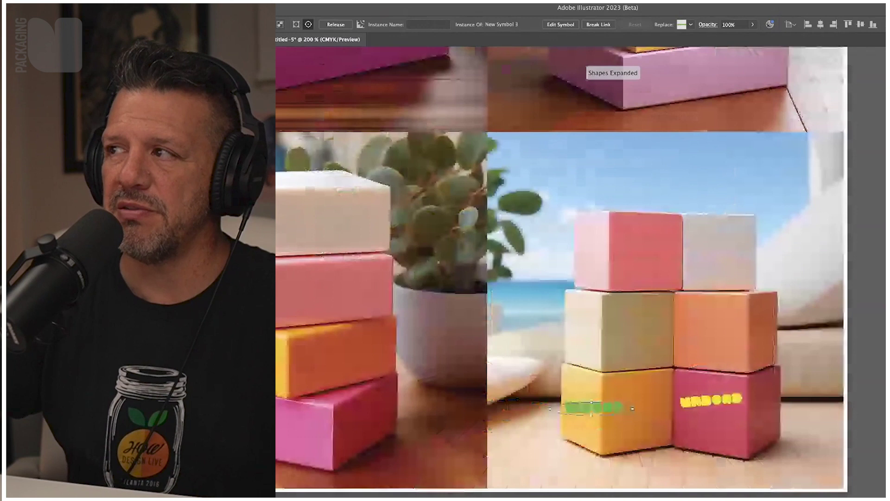
scroll(580, 269, left, 6)
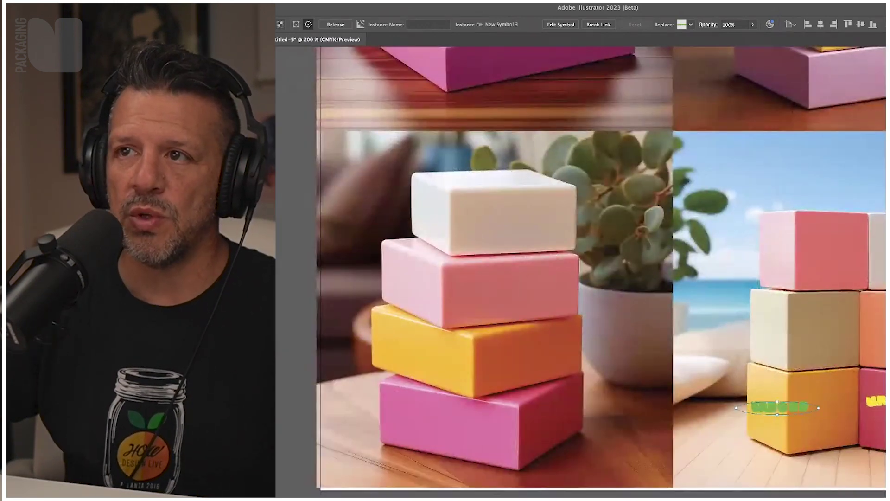
drag(777, 407, 492, 177)
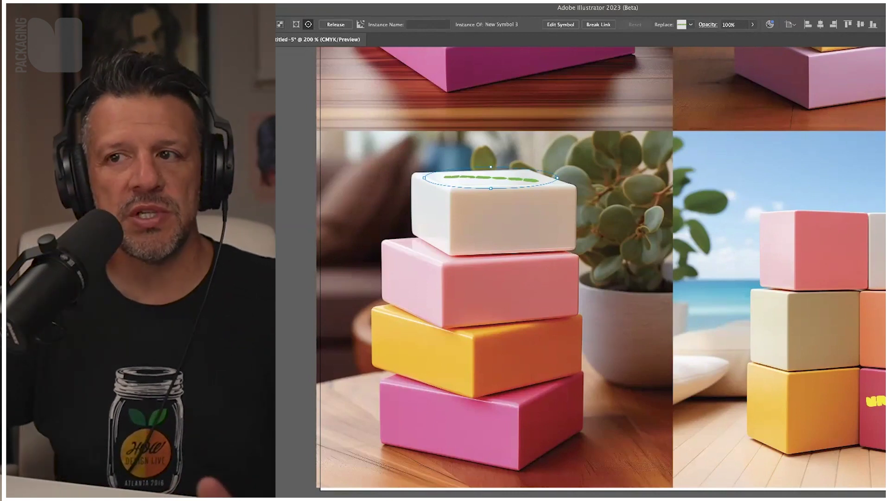
drag(490, 178, 419, 351)
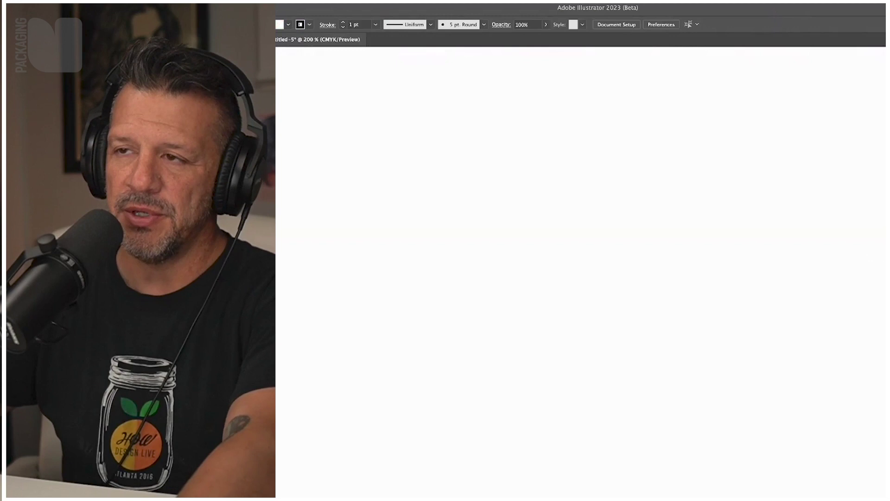
Step: Draw a box in perspective on the blank artboard from three connected four-sided faces: left side, top and right side
click(389, 324)
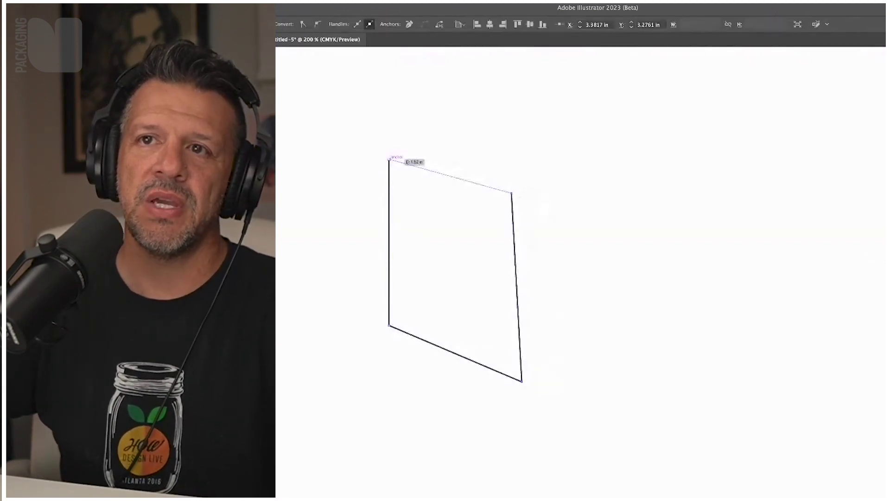
click(393, 164)
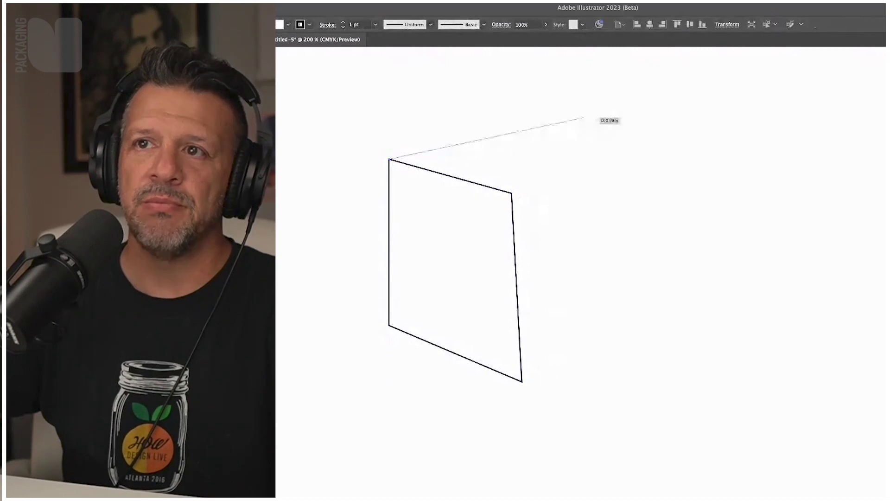
click(584, 118)
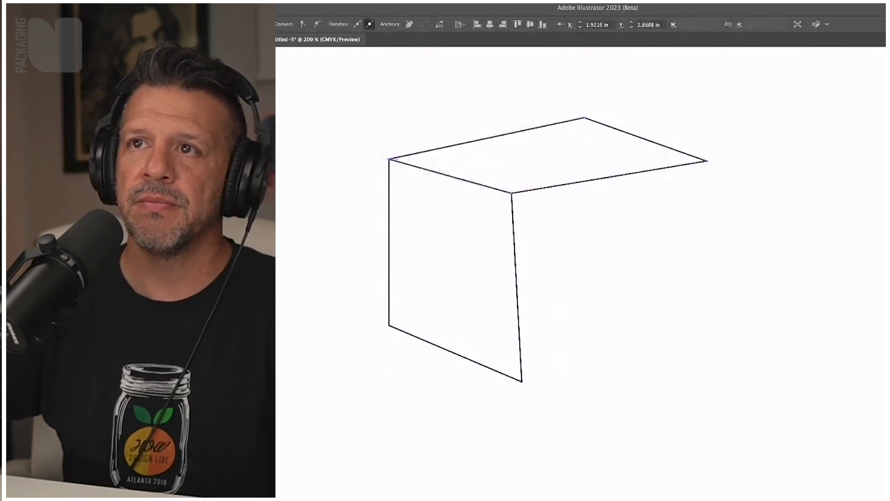
click(389, 160)
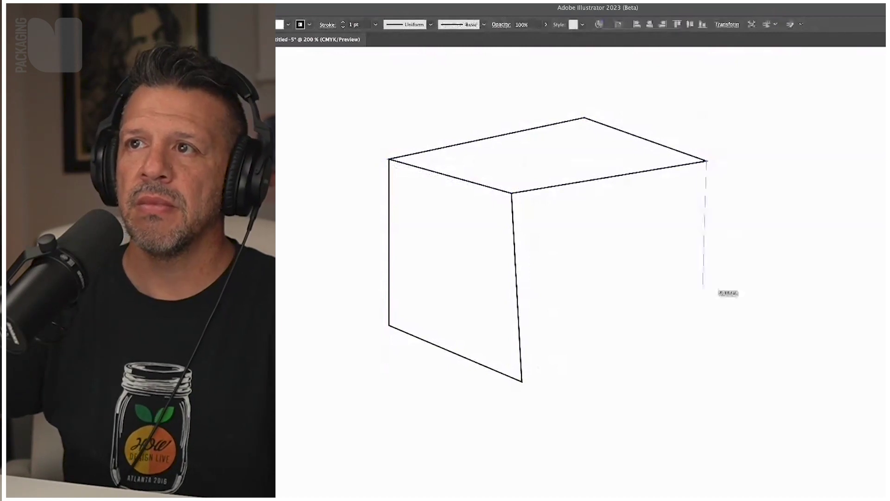
click(702, 292)
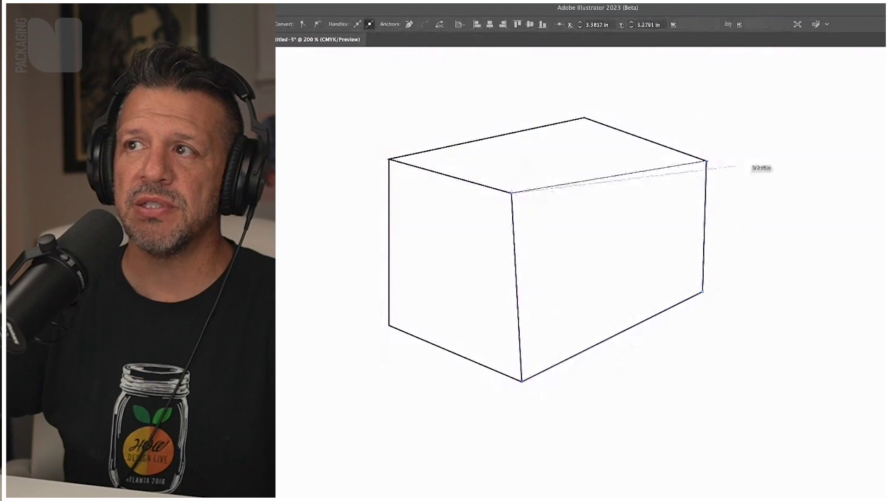
key(super+shift+a)
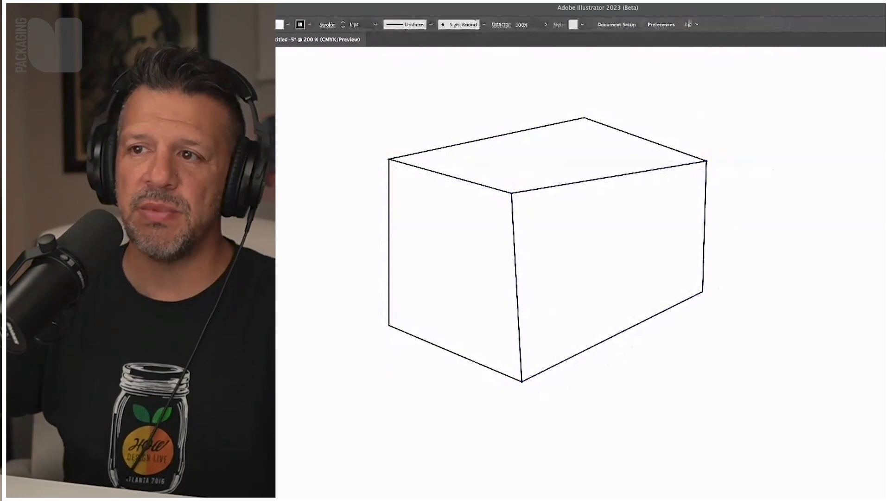
Step: Reposition the box's right and lower corner points to correct its perspective, and thicken its outer outline to 4 pt
drag(702, 292, 680, 301)
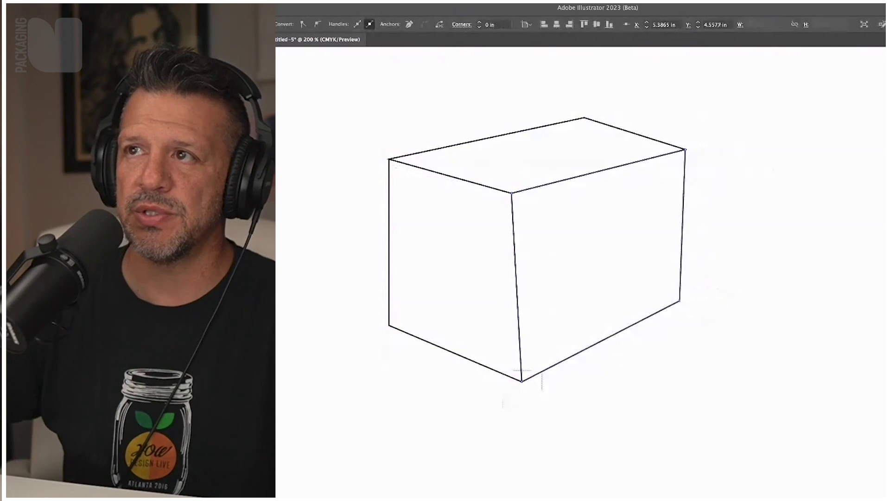
drag(503, 370, 542, 408)
drag(522, 380, 513, 377)
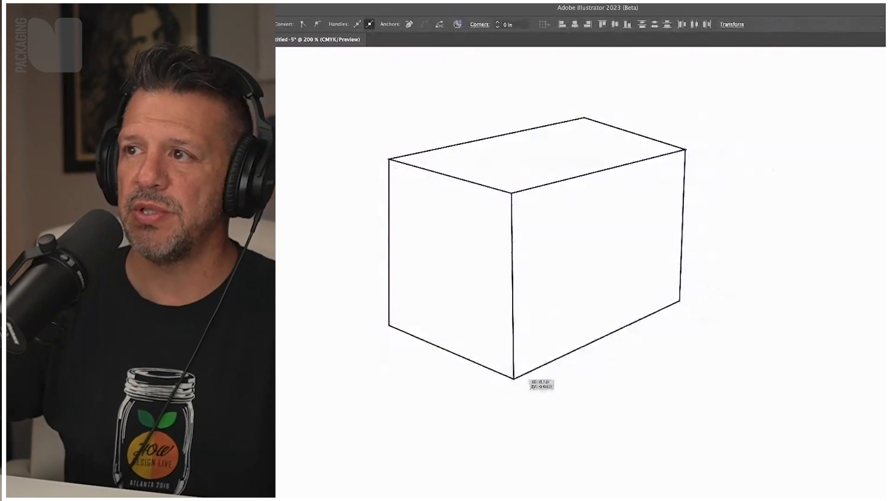
drag(389, 325, 394, 308)
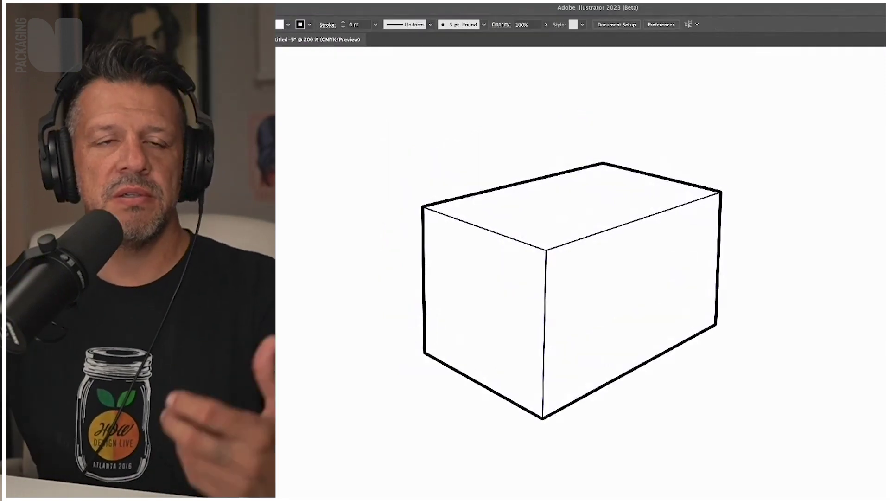
Step: Select the box drawing on the artboard and delete it
key(ctrl+a)
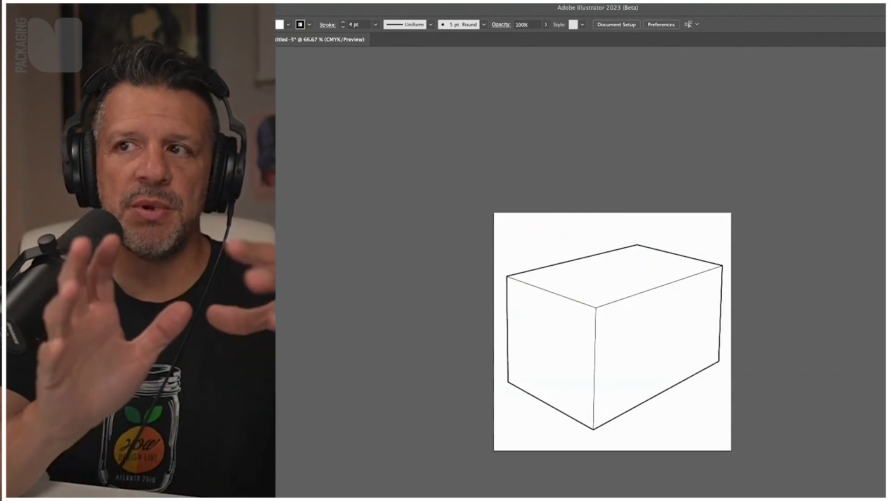
drag(482, 207, 703, 387)
key(Delete)
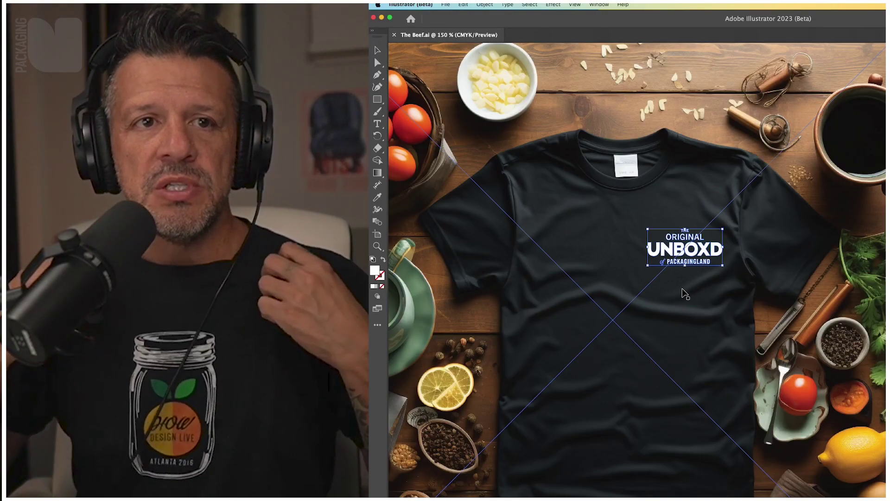
Step: Make a mockup from the white Original UNBOXD logo and the black T-shirt photo in The Beef.ai
click(685, 287)
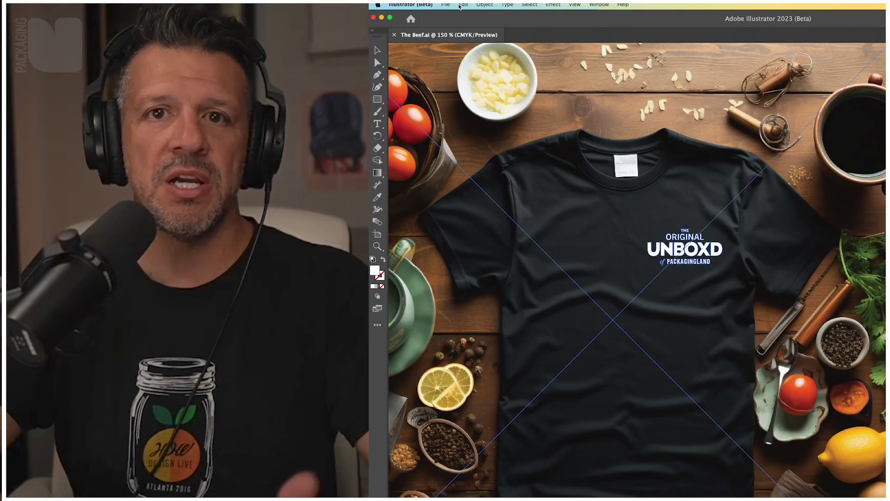
click(463, 5)
mouse_move(484, 4)
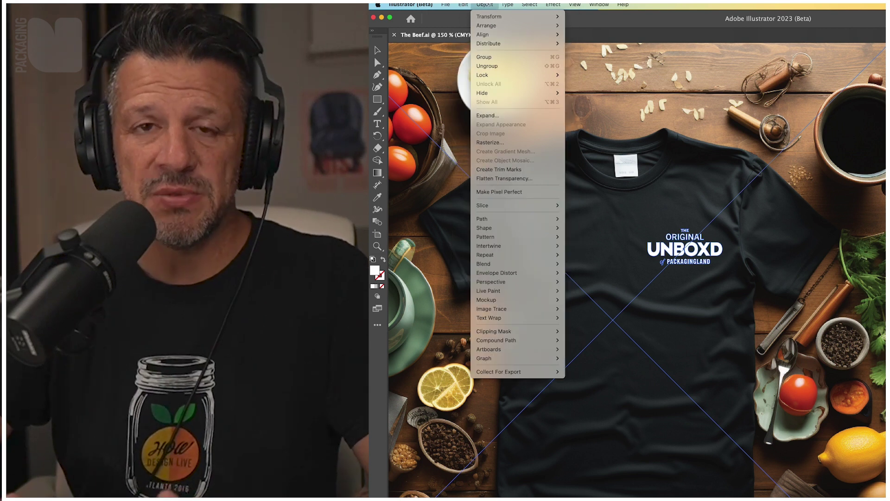
mouse_move(502, 284)
mouse_move(505, 300)
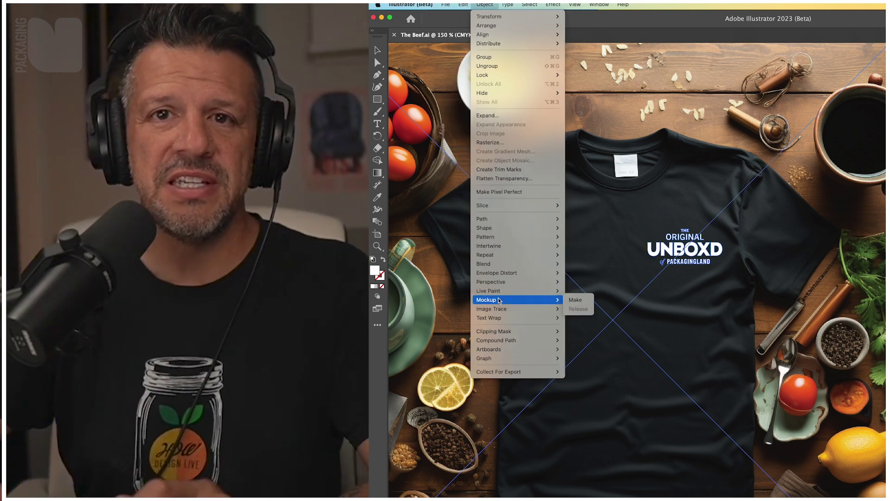
click(574, 300)
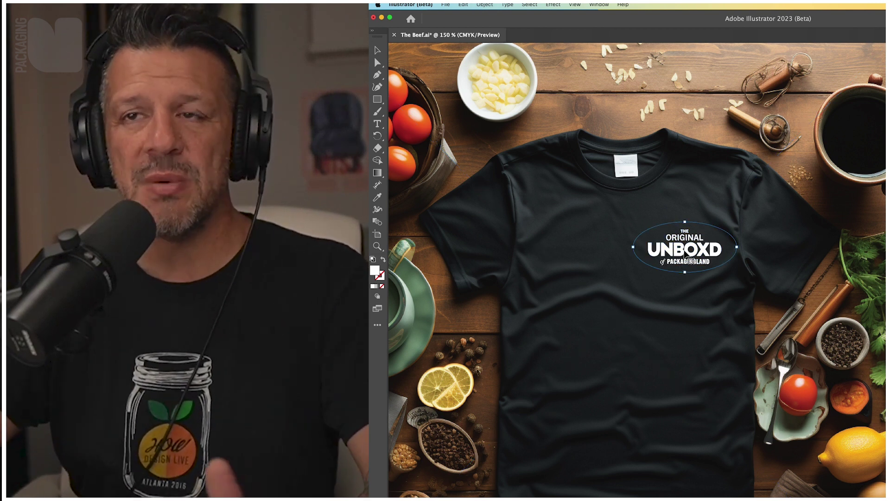
Step: Move the logo over the shirt's side edge to its centre and enlarge it to nearly the shirt's width
drag(685, 254, 724, 316)
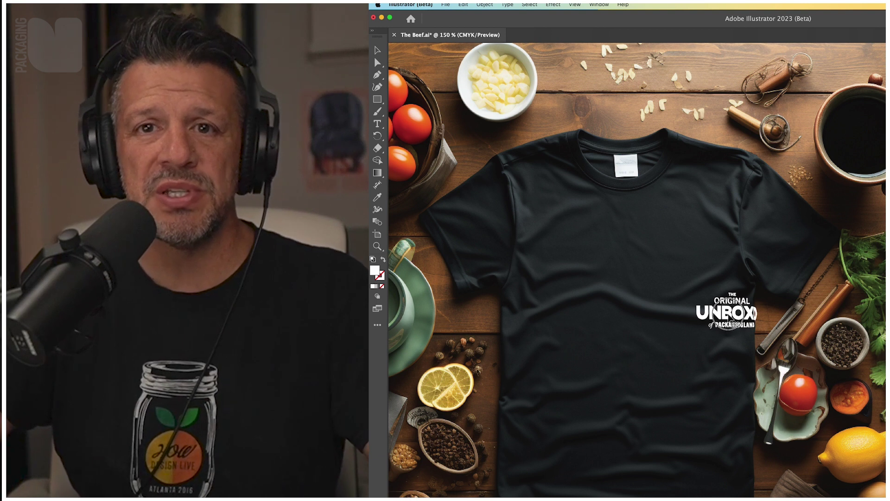
drag(724, 316, 626, 333)
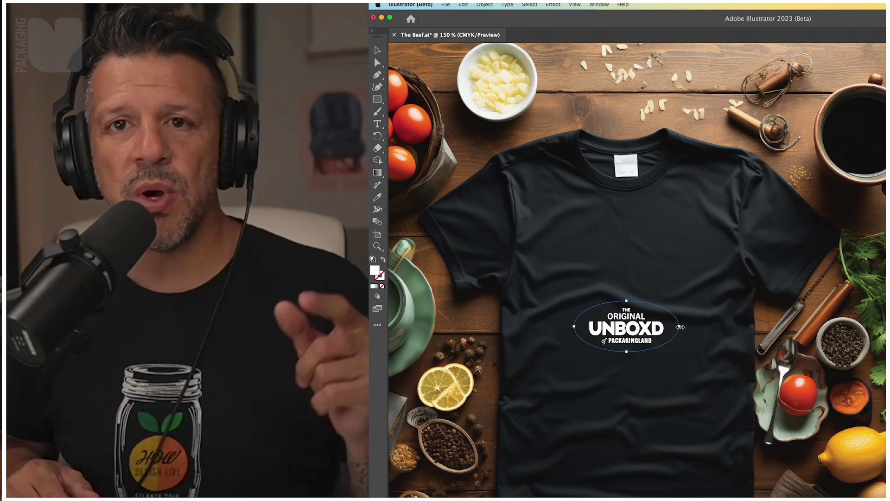
drag(678, 325, 772, 325)
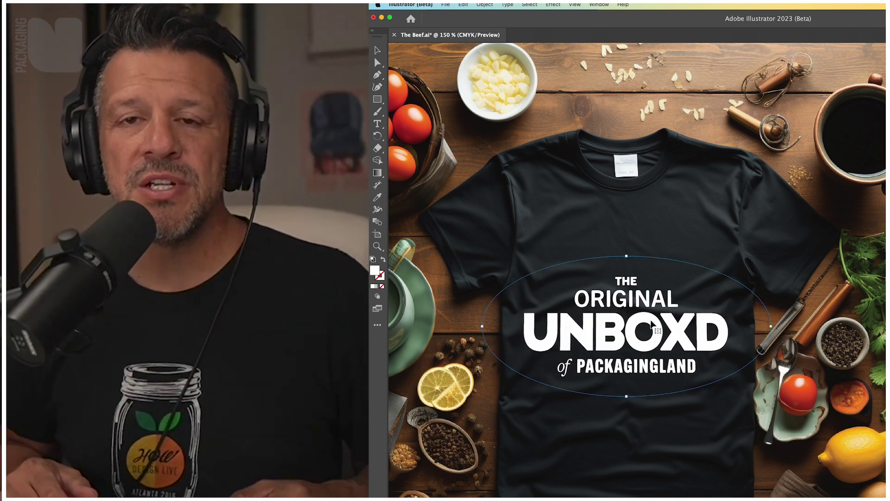